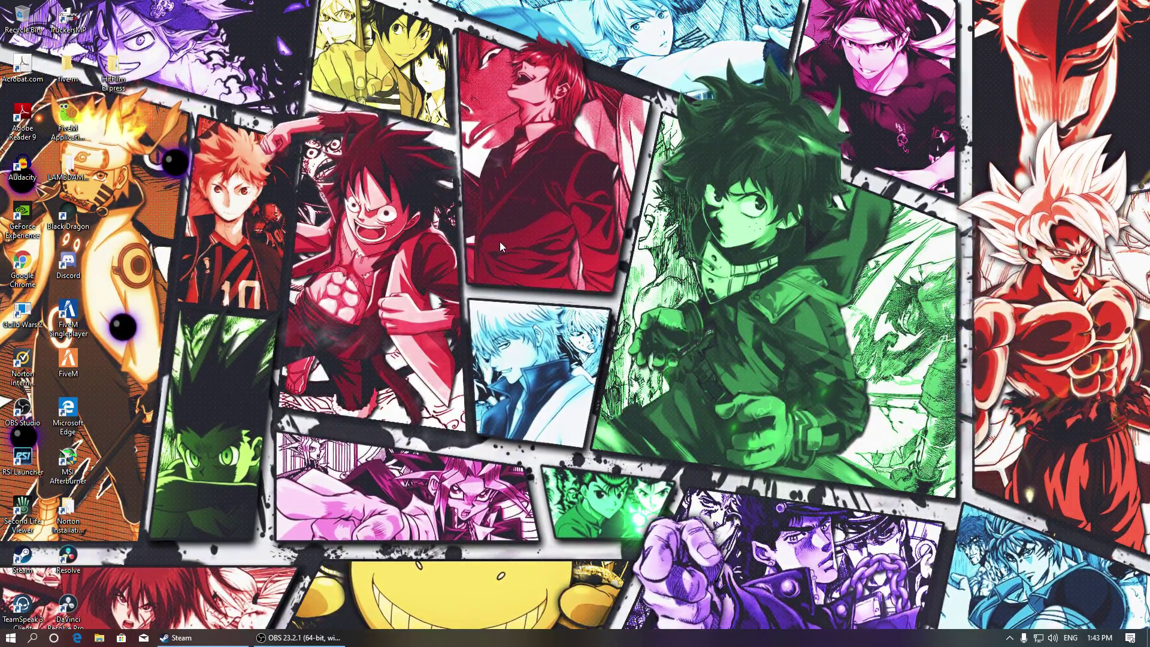
# Bring the Steam window up from the taskbar.
pyautogui.click(199, 635)
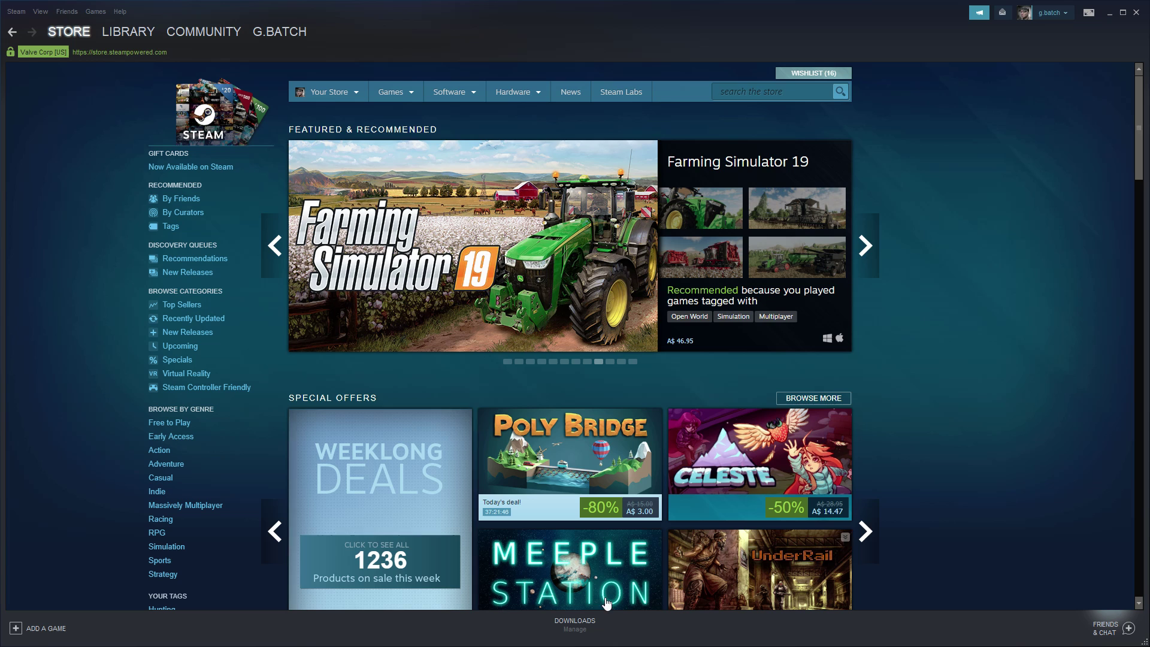
pyautogui.moveTo(128, 32)
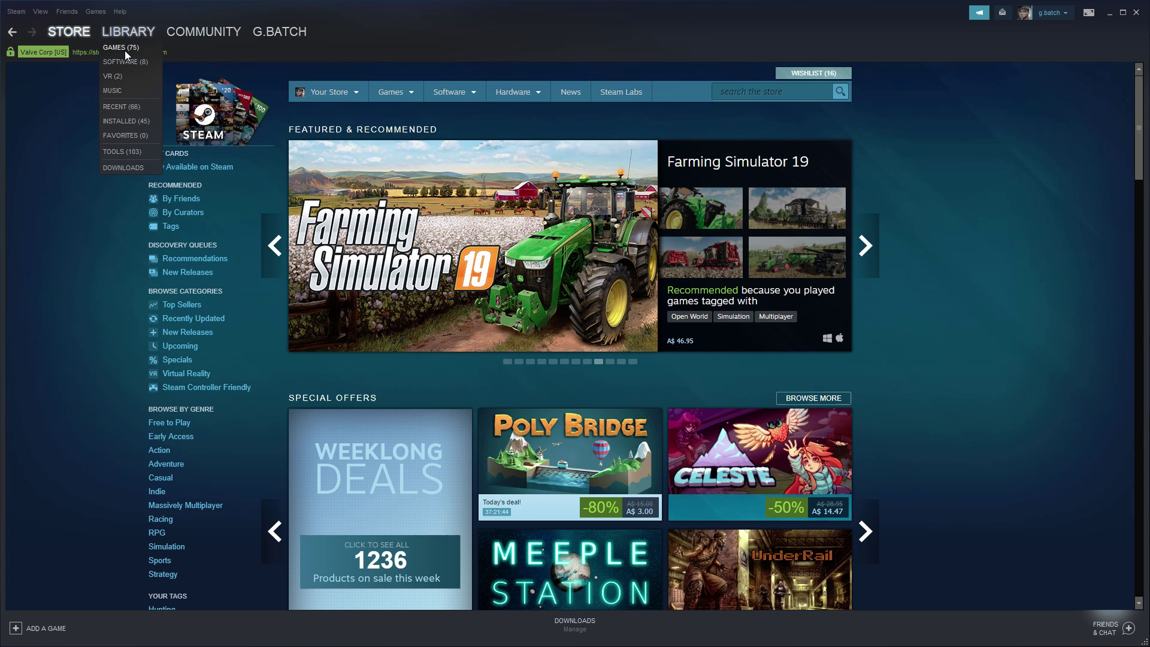
# Show theHunter: Primal's page in the Steam games library.
pyautogui.click(125, 51)
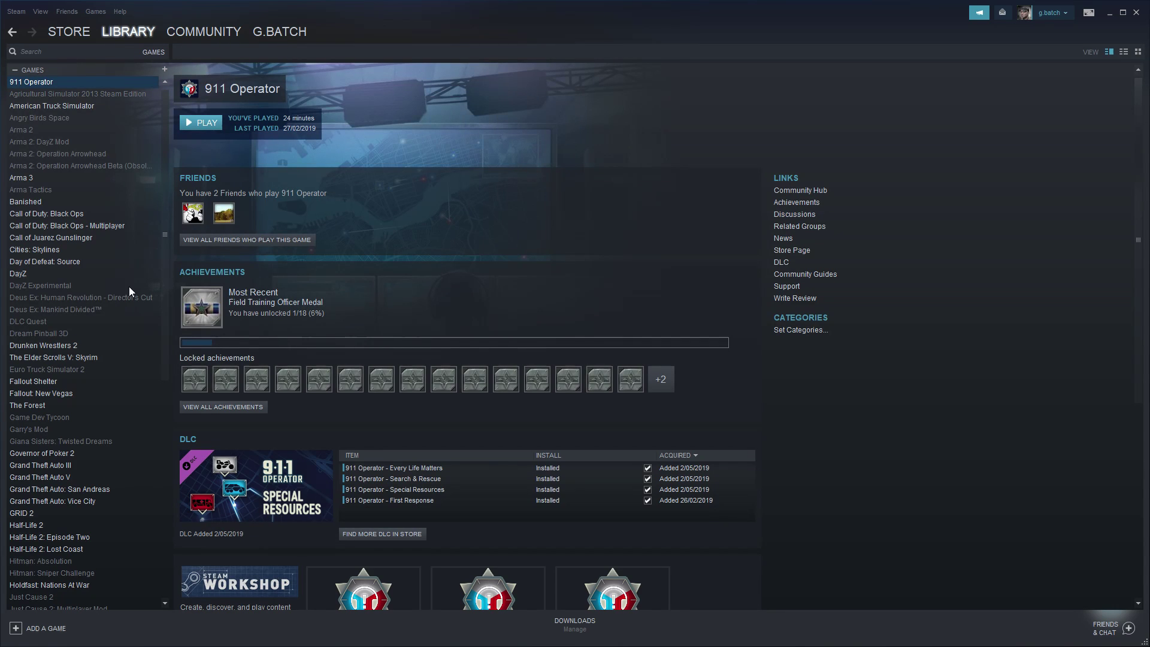
pyautogui.scroll(-5, 92, 426)
pyautogui.scroll(-6, 91, 426)
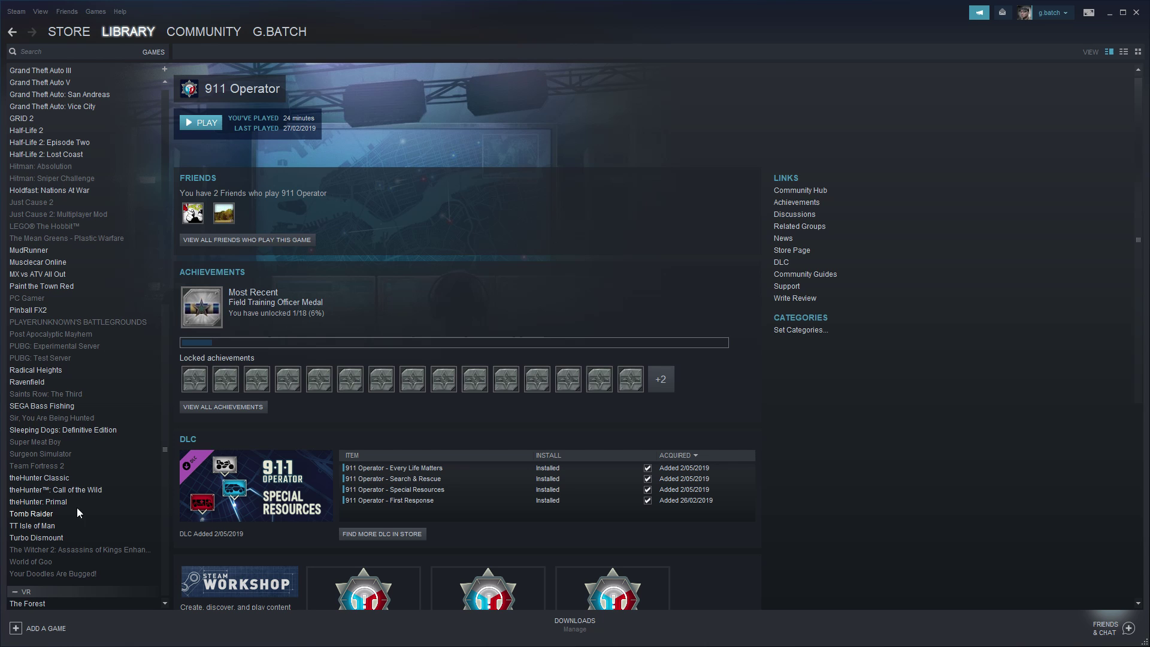
pyautogui.click(47, 504)
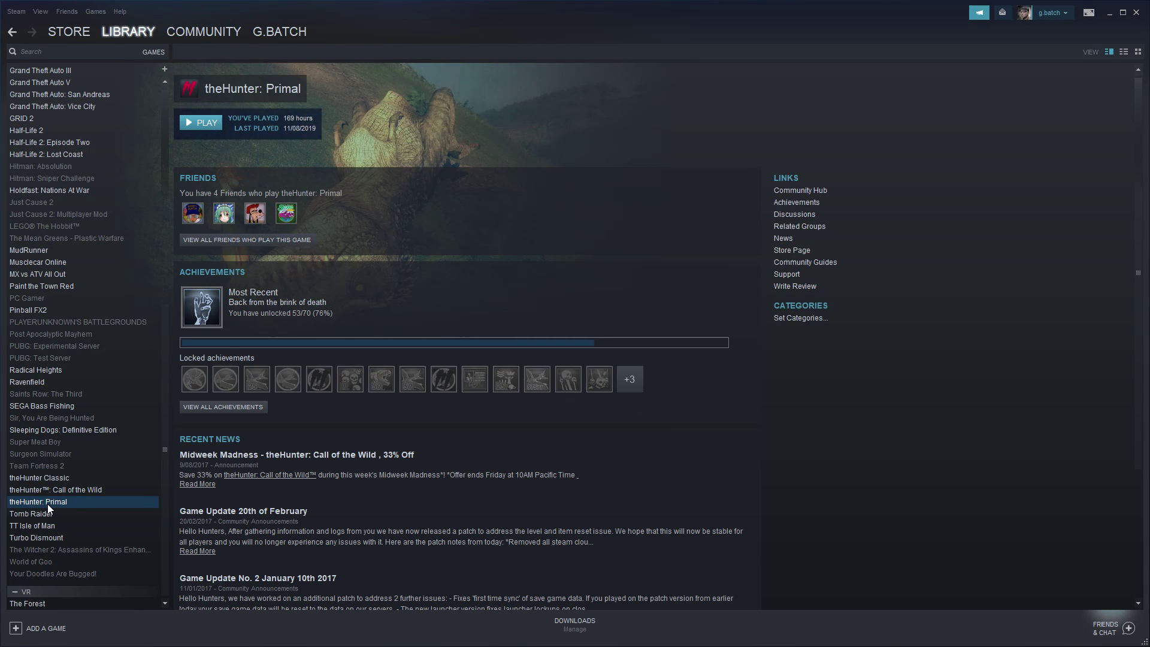
# Show theHunter: Primal's Local Files properties after glancing through General, Updates and Betas.
pyautogui.rightClick(100, 501)
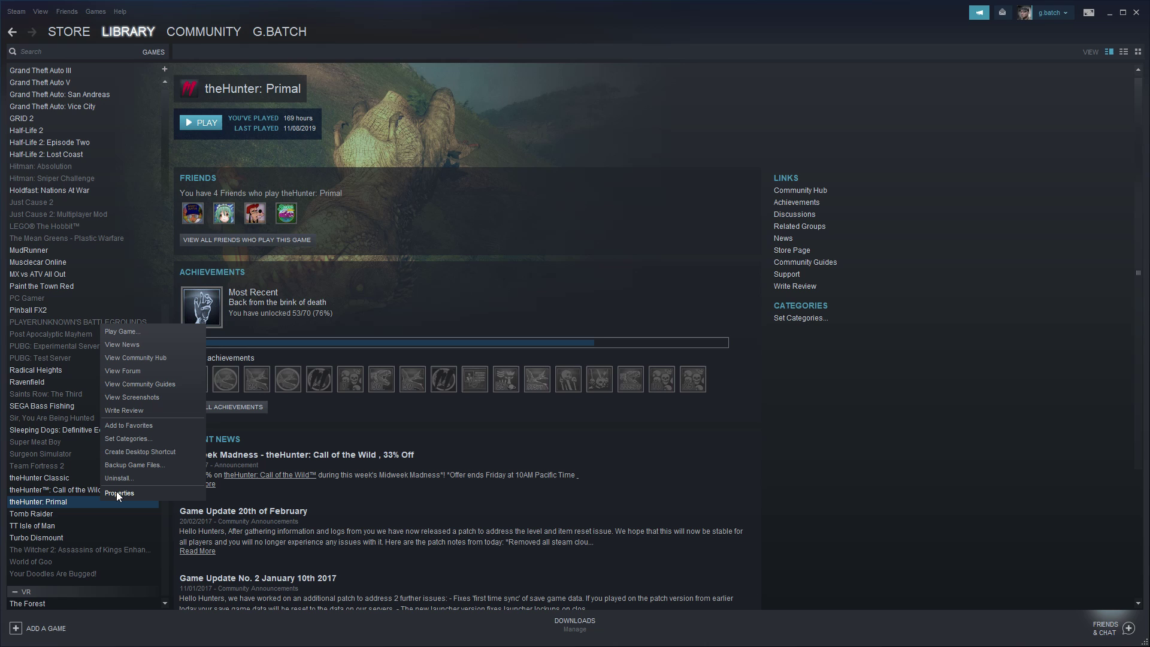
pyautogui.click(116, 492)
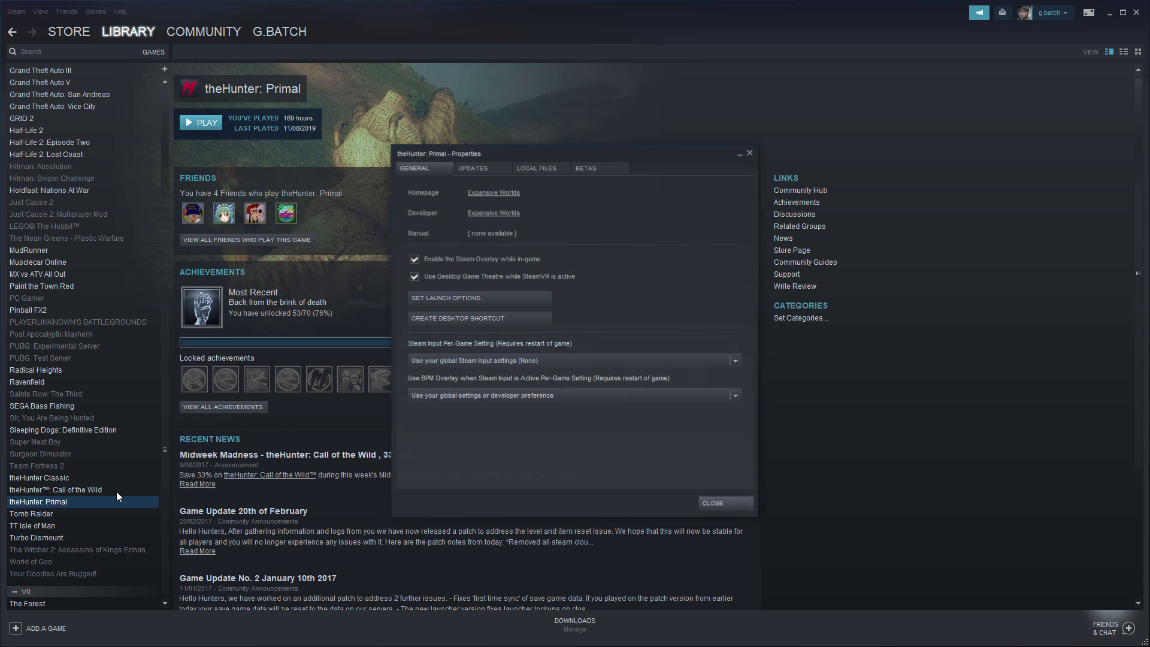
pyautogui.click(555, 168)
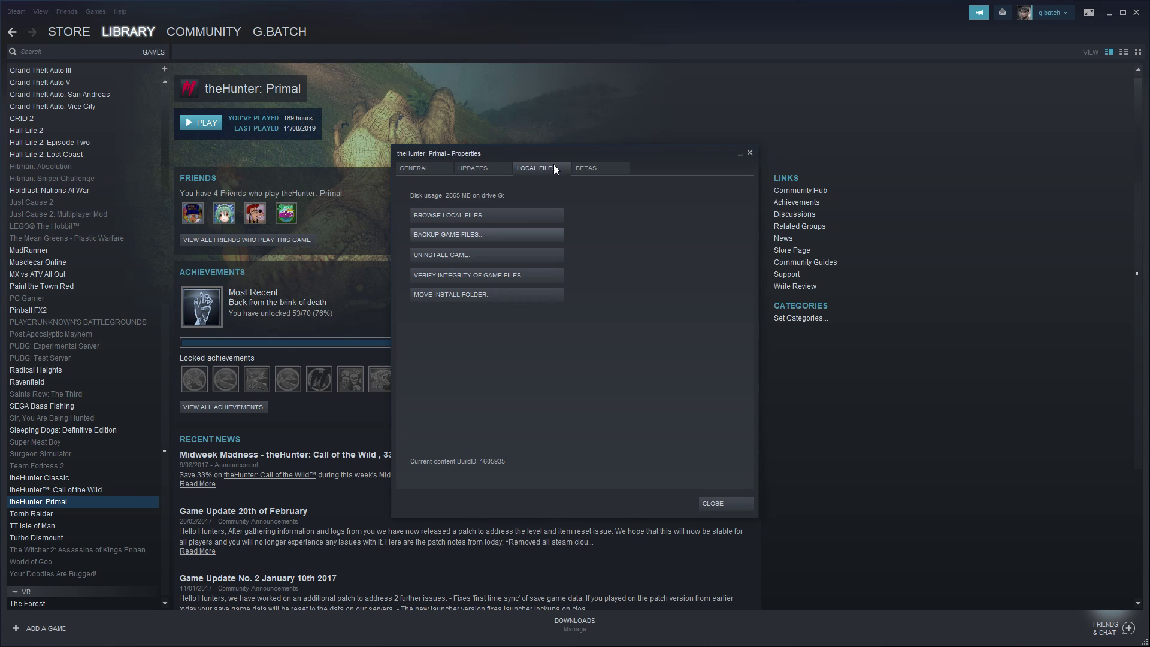
pyautogui.click(427, 168)
pyautogui.click(481, 171)
pyautogui.click(593, 168)
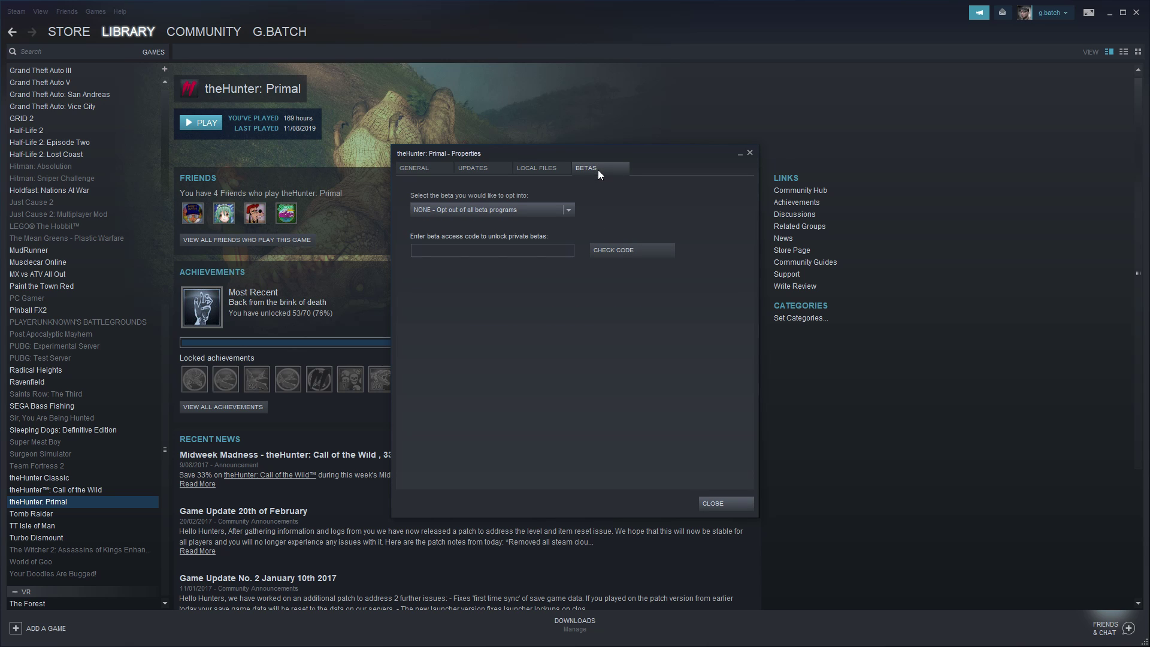
pyautogui.click(548, 167)
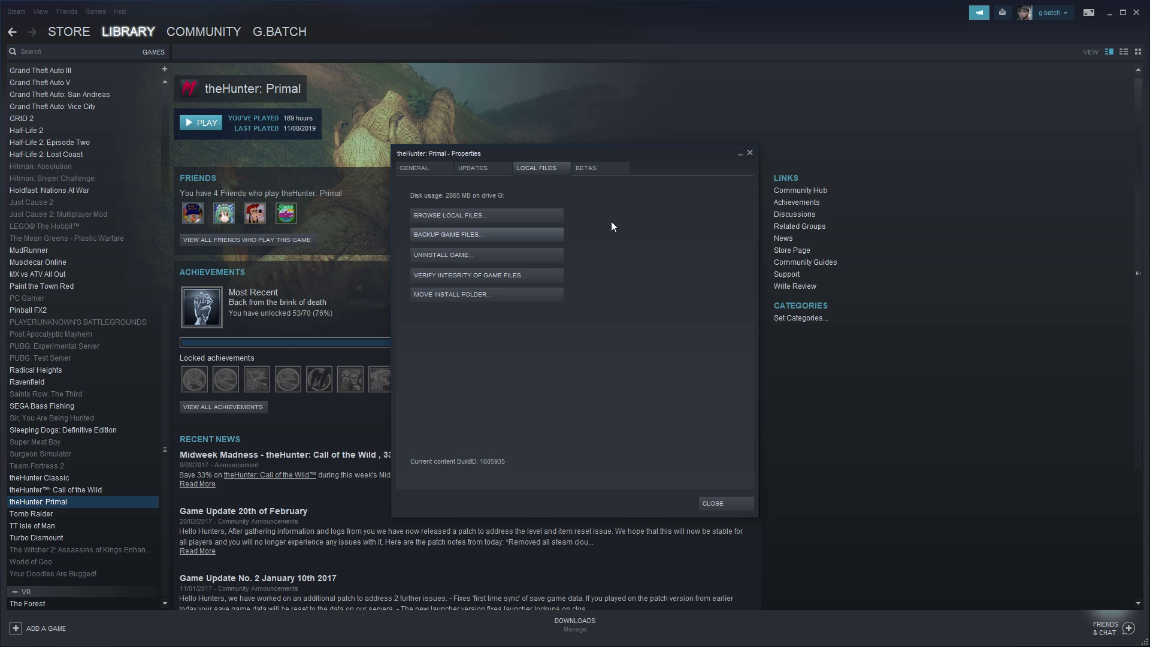
# Verify integrity of theHunter: Primal's game files; one file fails and will be reacquired.
pyautogui.click(479, 275)
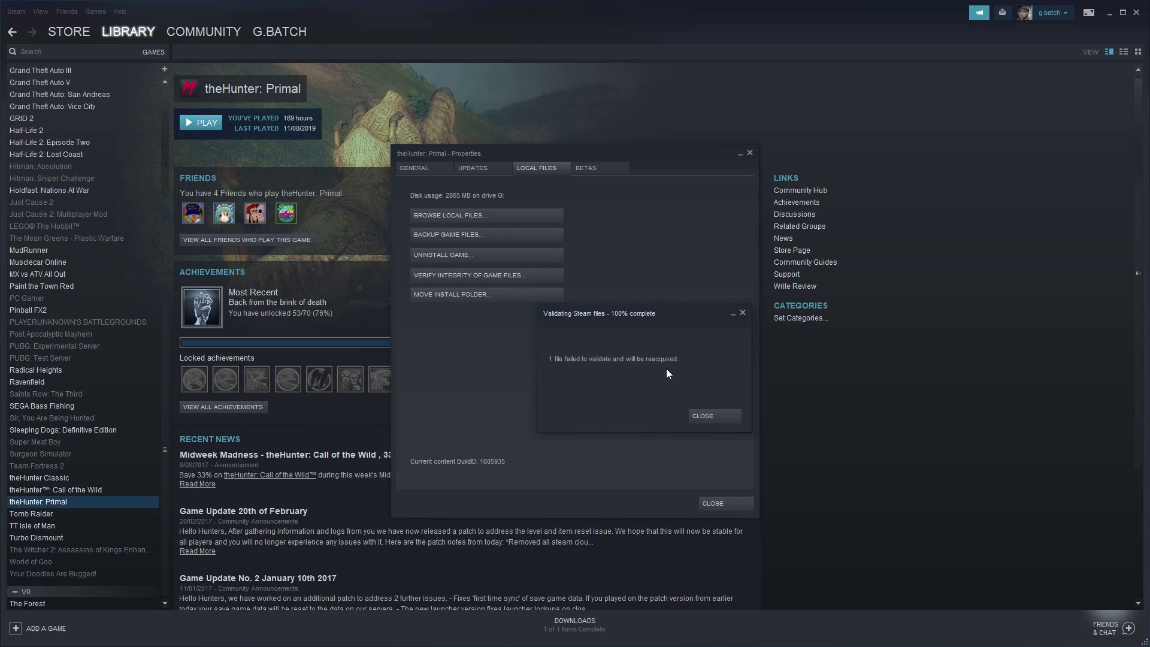
# Re-run the integrity check until all files validate successfully, then dismiss the report.
pyautogui.click(711, 414)
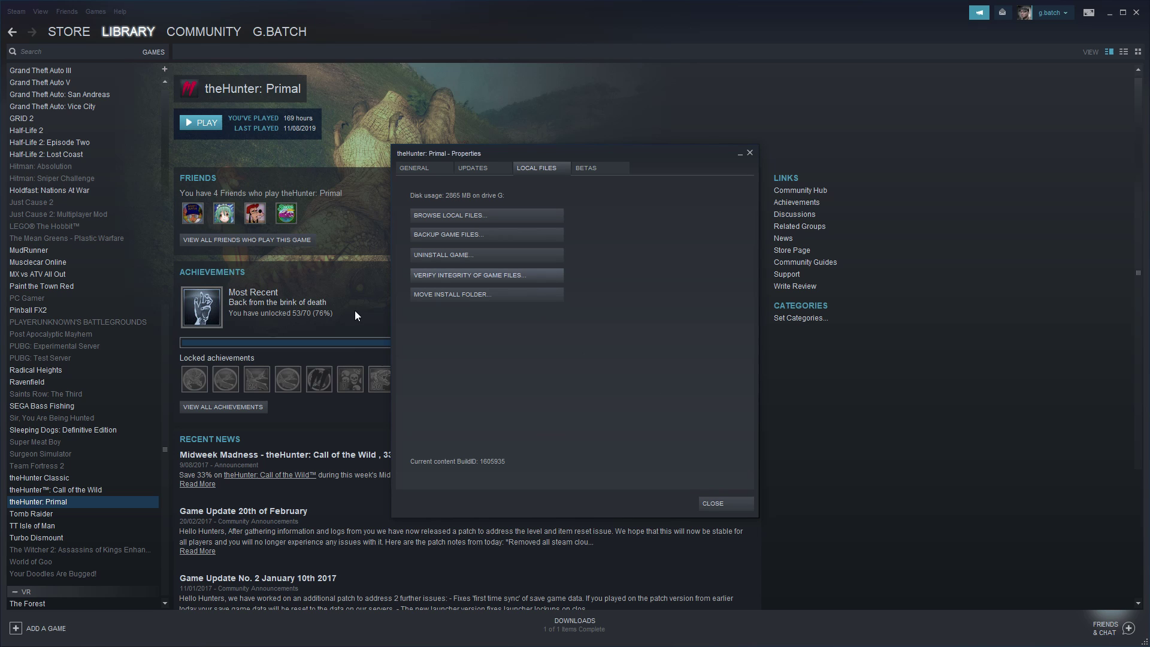
pyautogui.click(455, 277)
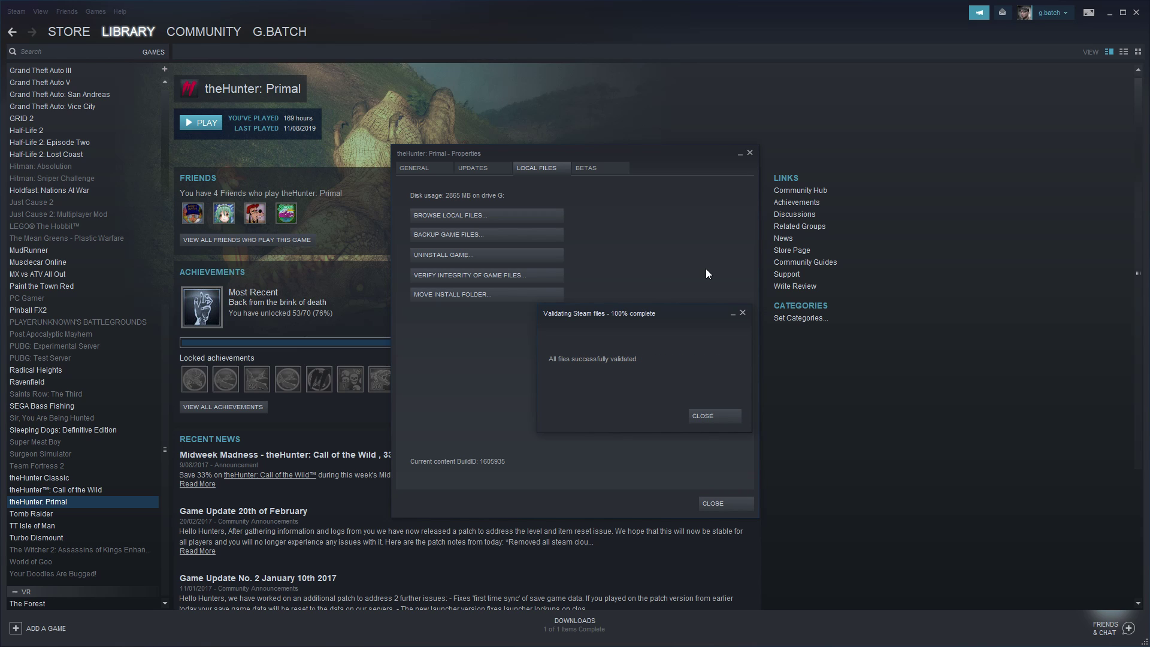
pyautogui.click(718, 416)
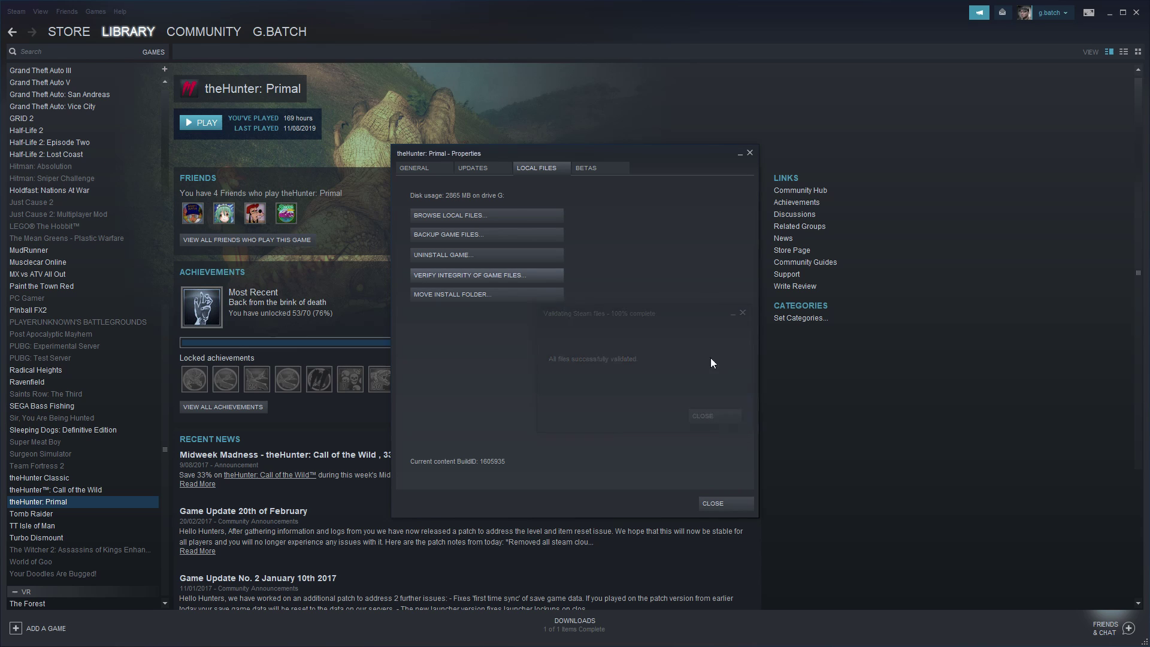
# Close theHunter: Primal's properties, leaving its library page ready to play.
pyautogui.click(722, 502)
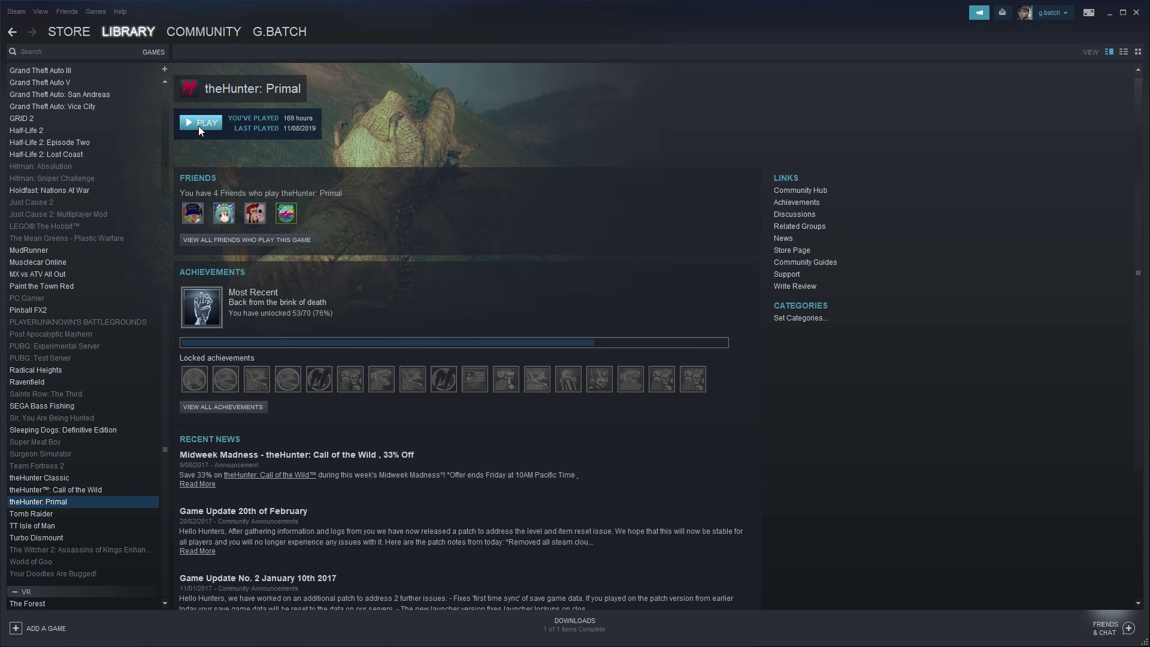